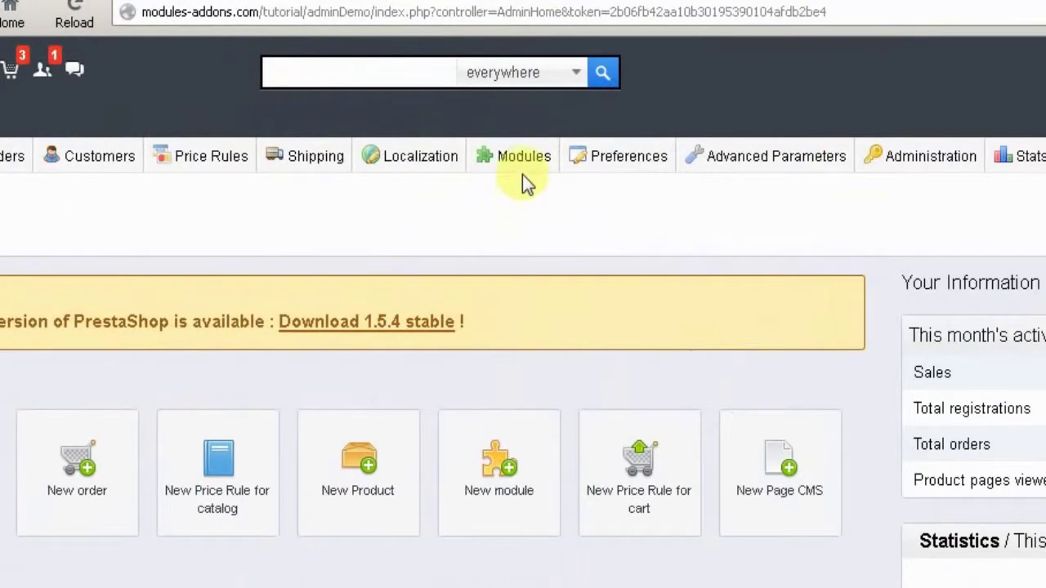
- Search the module list for "agile", pick the Agile Seller Commission module and open its configuration
mouse_move(522, 161)
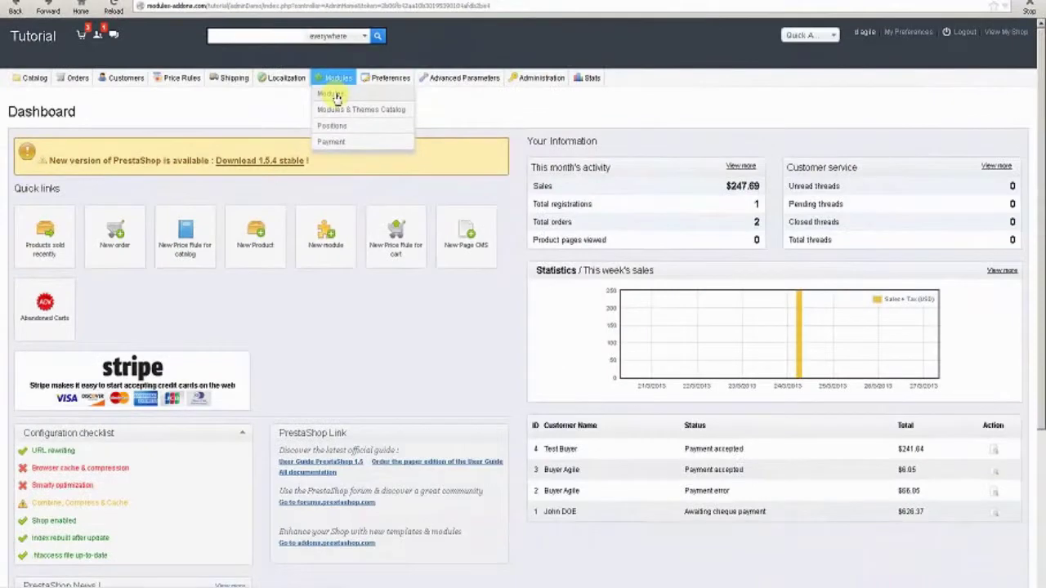
left_click(336, 97)
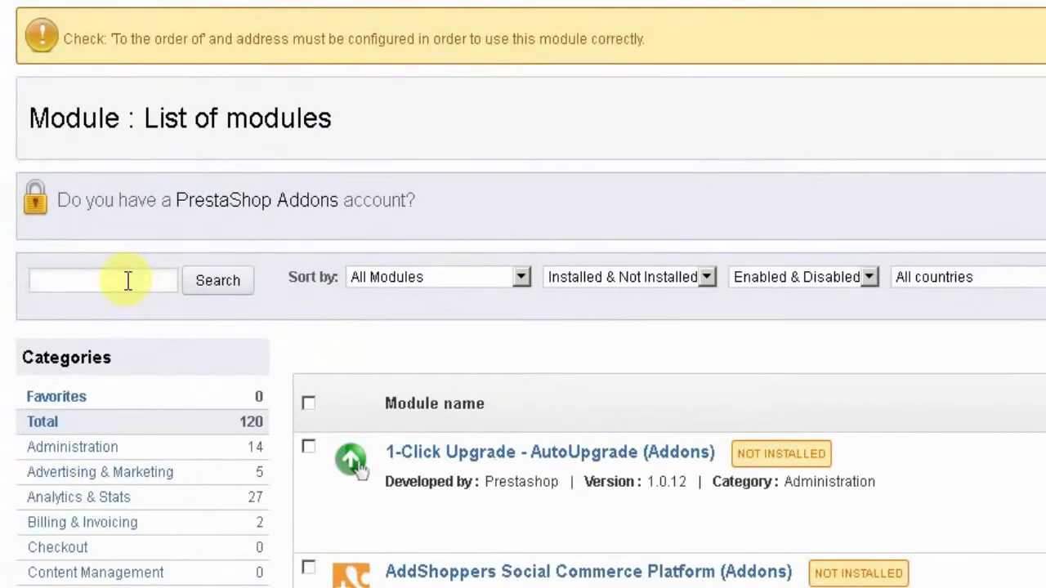
left_click(63, 232)
type("ag")
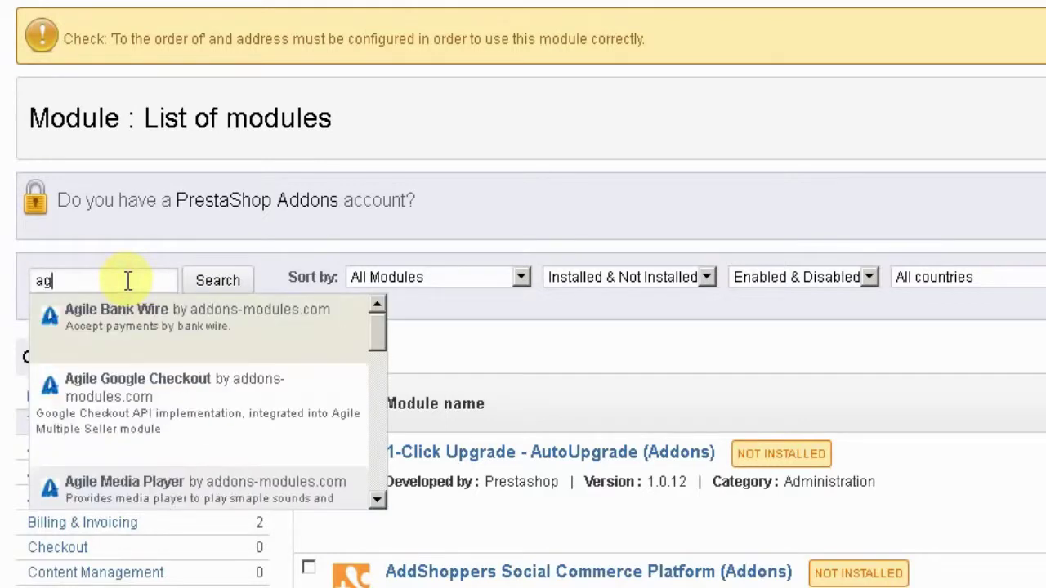
type("ile")
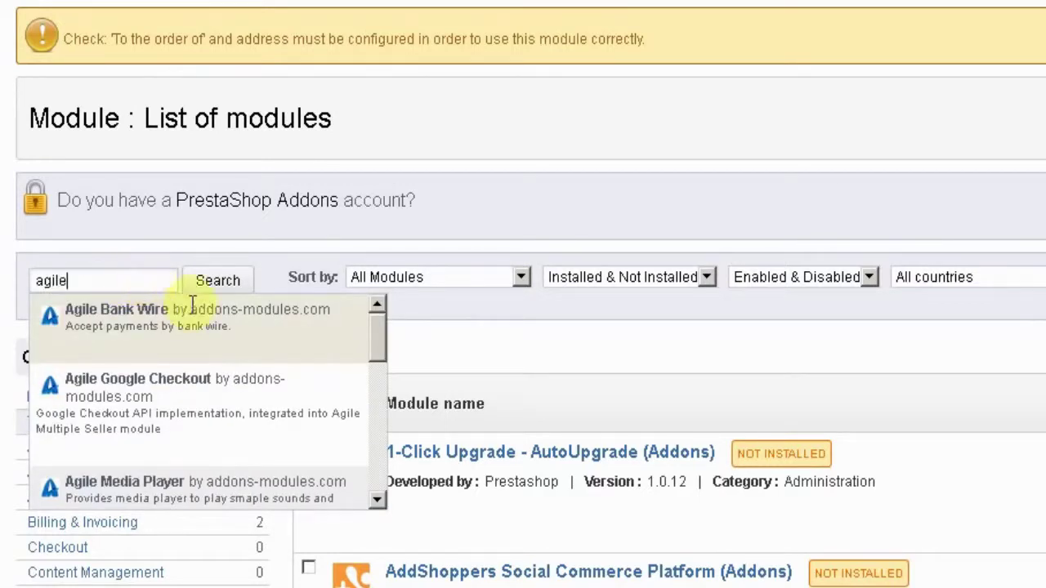
left_click_drag(378, 345, 375, 467)
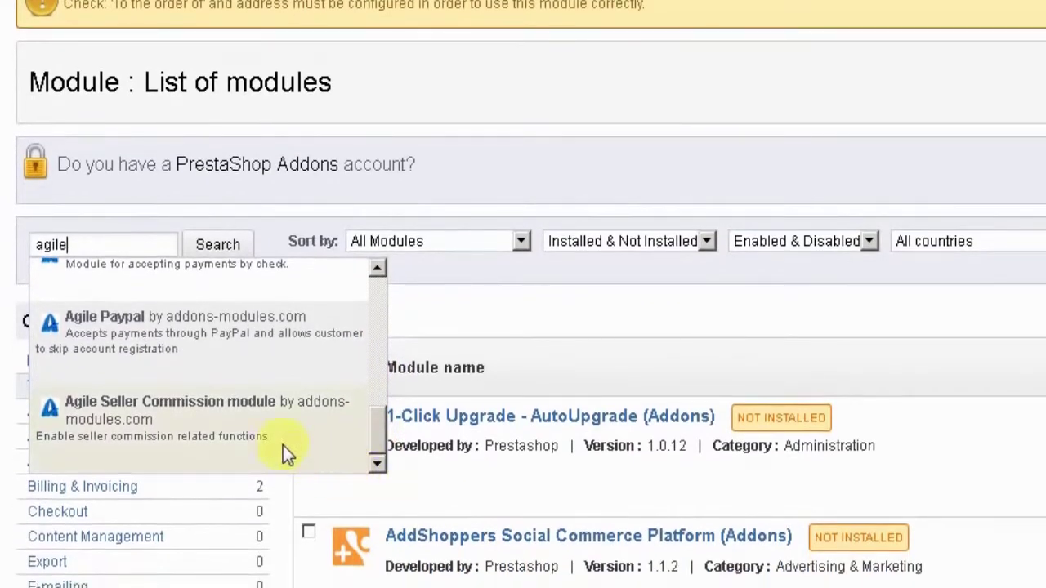
left_click(232, 437)
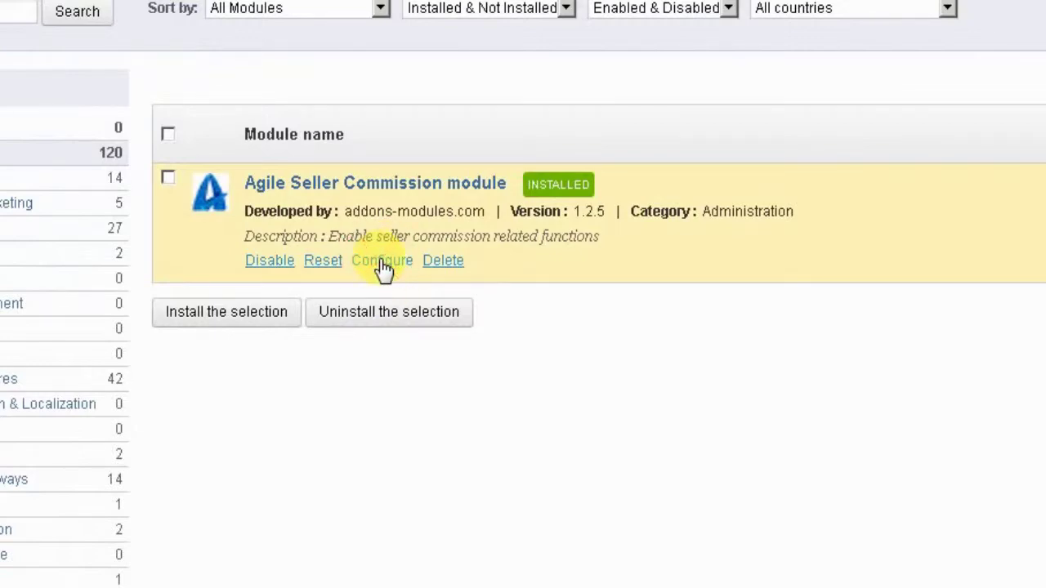
left_click(382, 262)
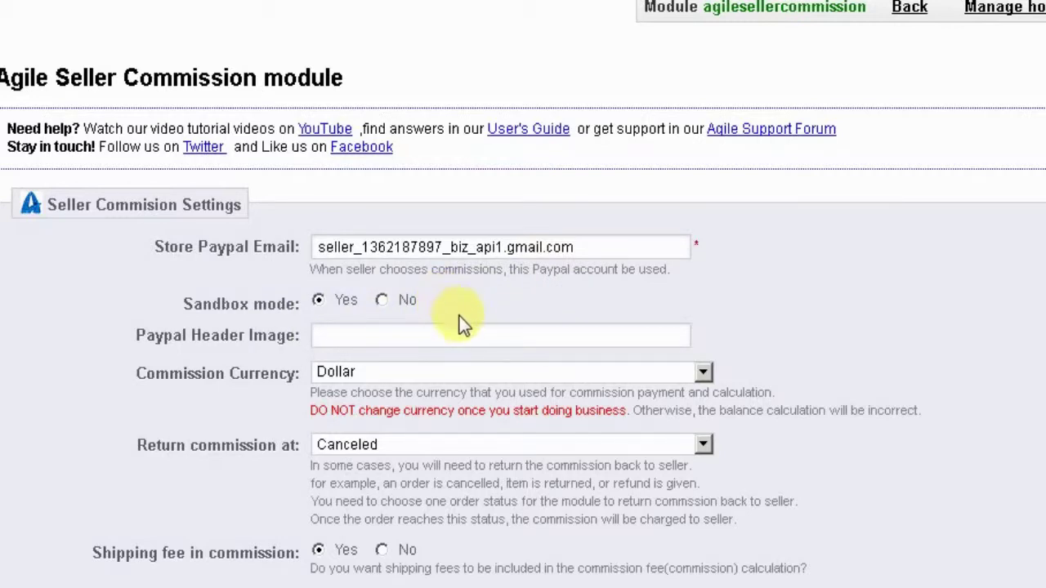
- Examine the PayPal header image field, the commission currency choices and the order statuses available for returning commission
left_click(438, 335)
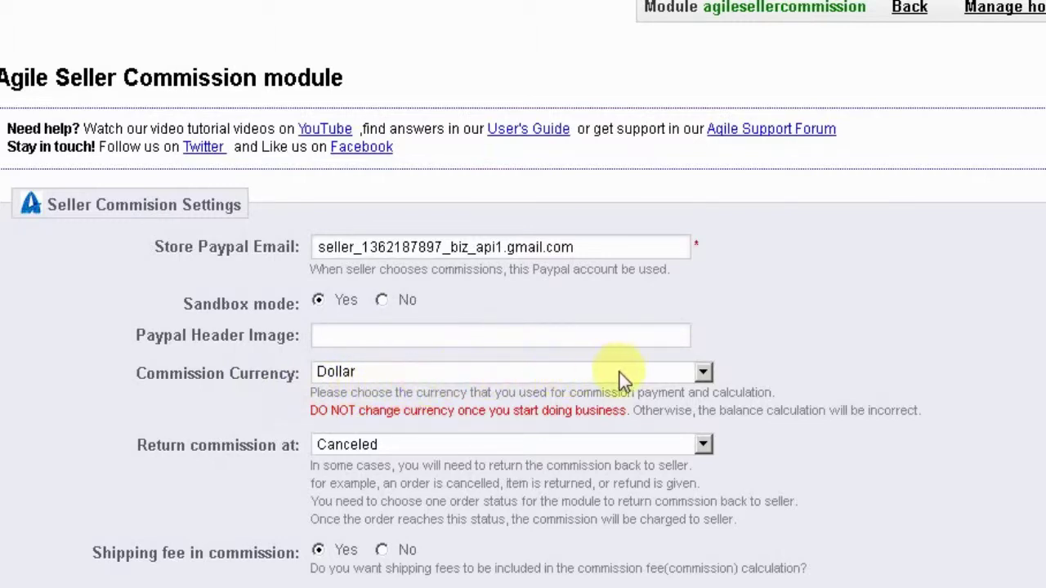
left_click(703, 373)
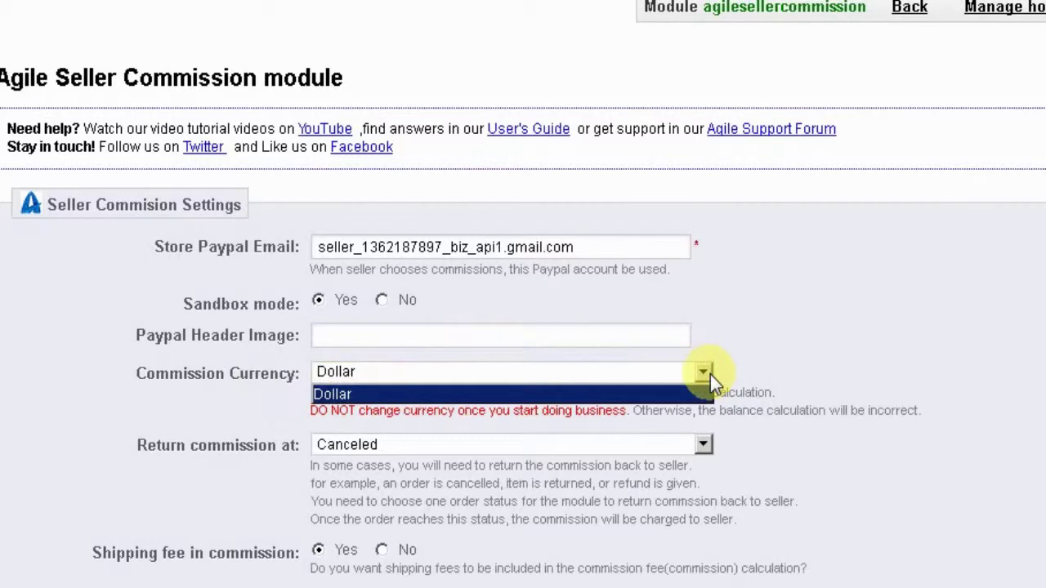
left_click(710, 374)
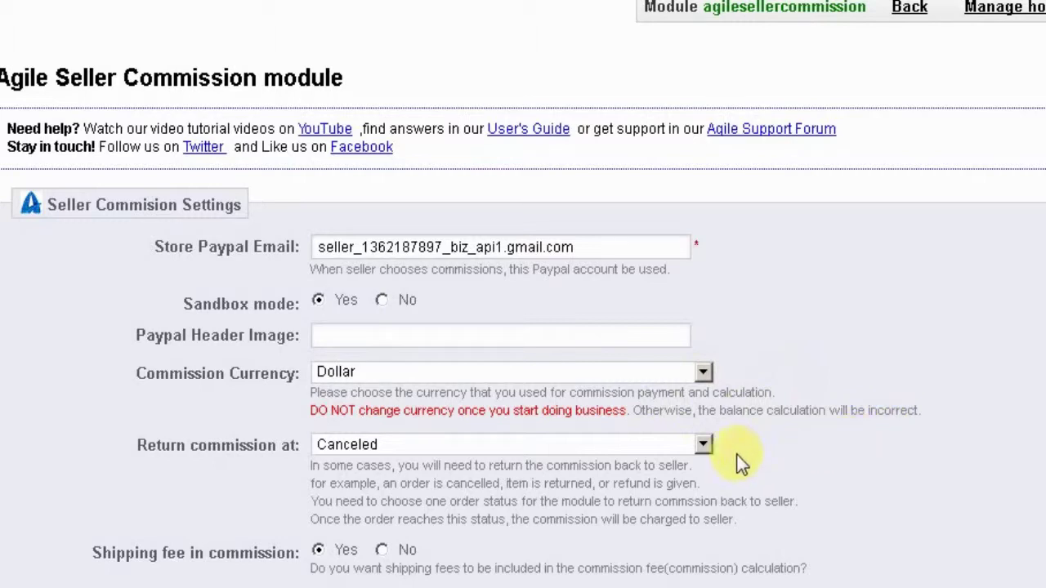
left_click(703, 445)
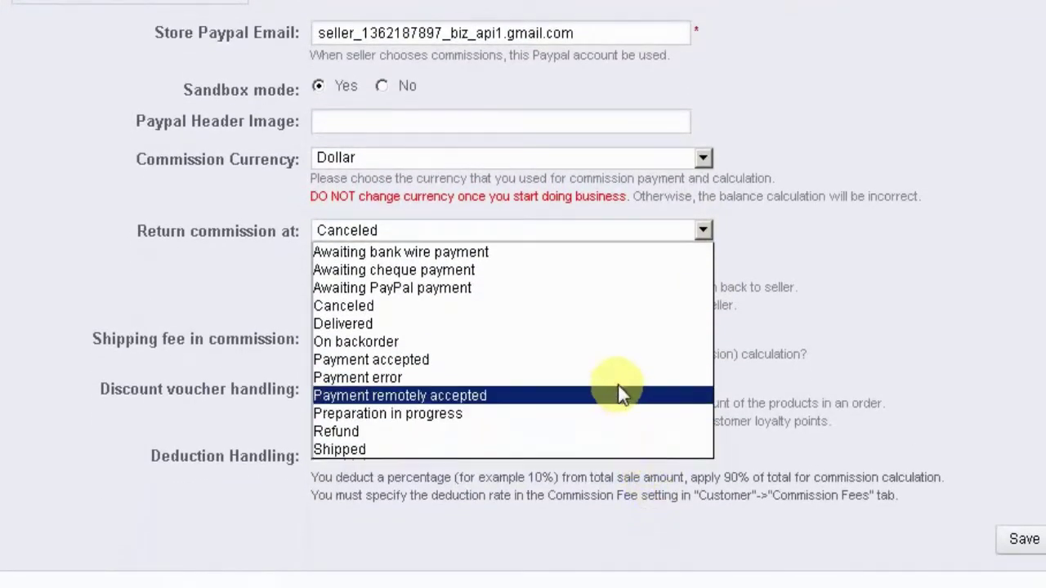
left_click(705, 233)
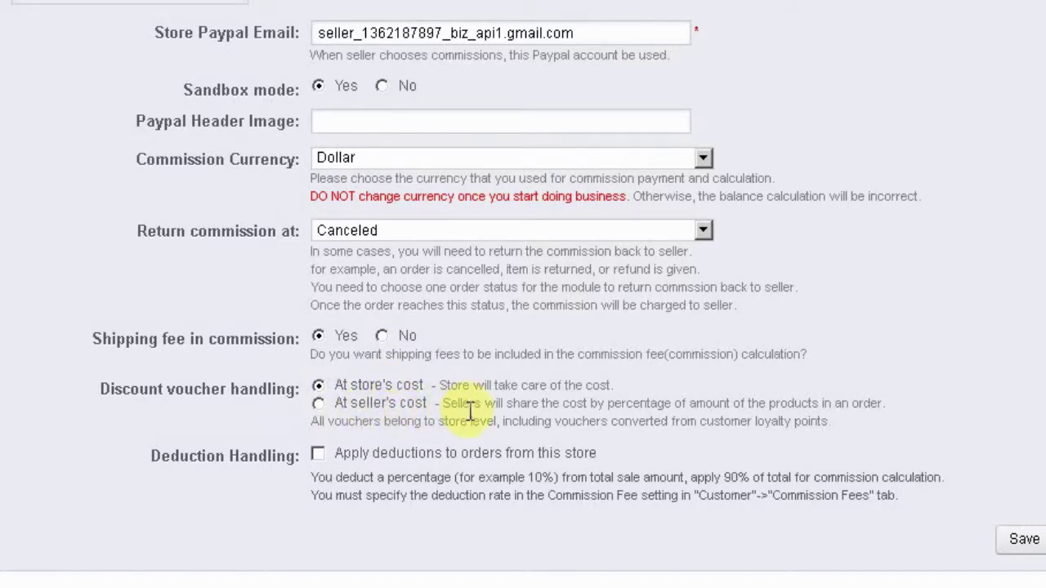
- Review the deduction handling option and save the seller commission settings
scroll(373, 474, "down", 1)
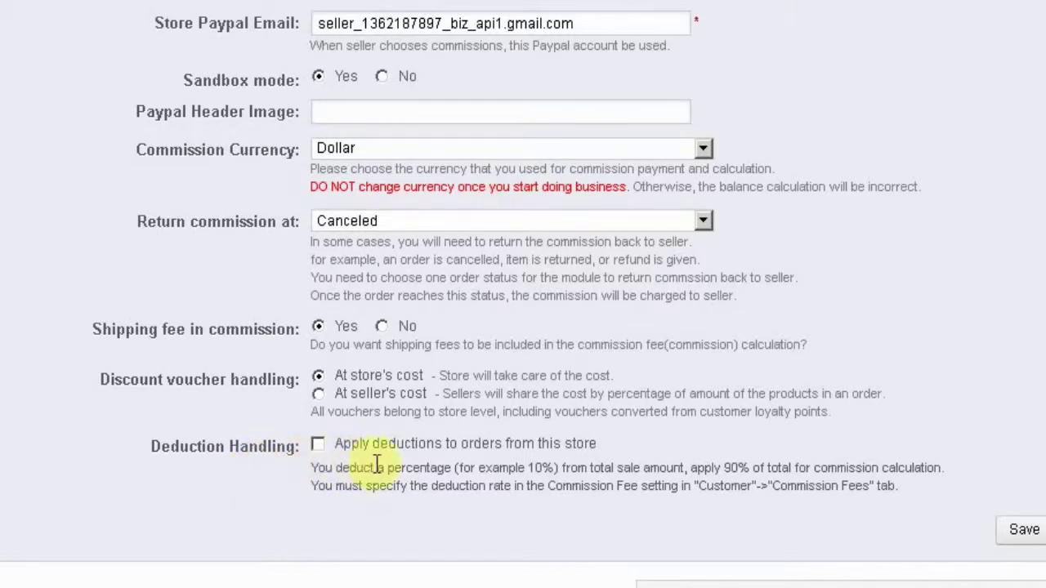
scroll(482, 470, "down", 2)
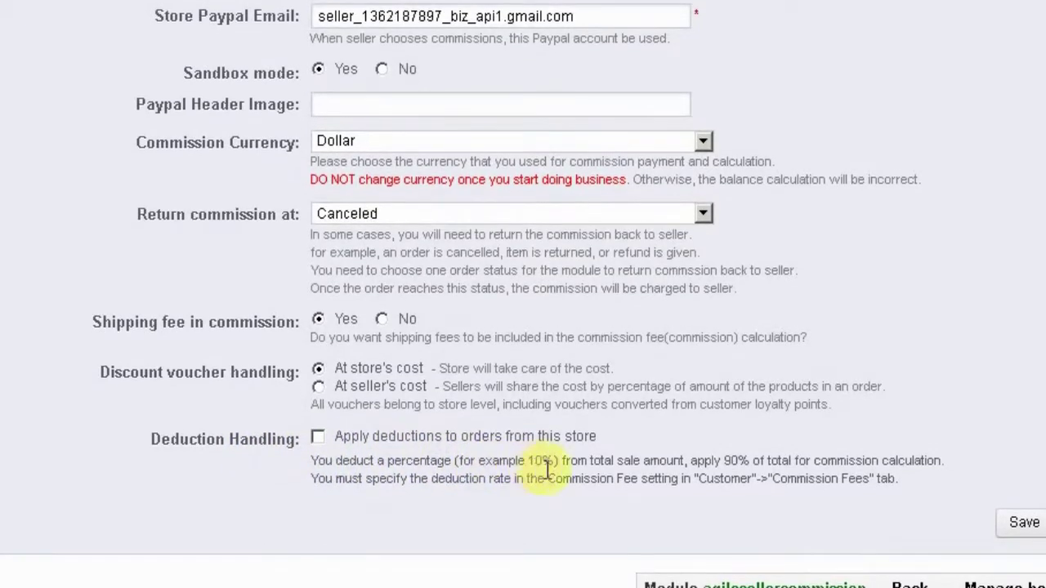
scroll(662, 470, "down", 1)
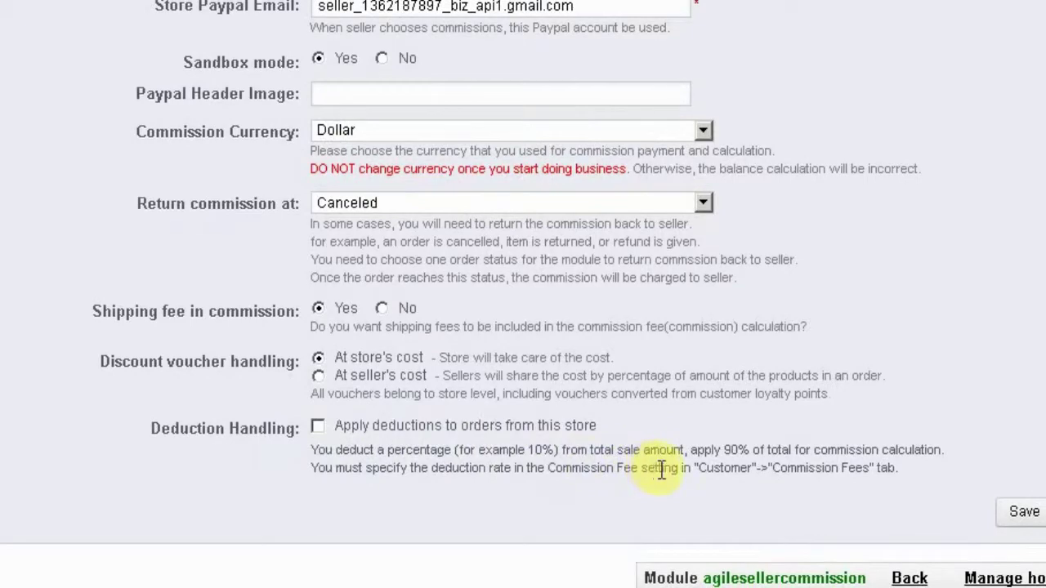
scroll(740, 469, "down", 1)
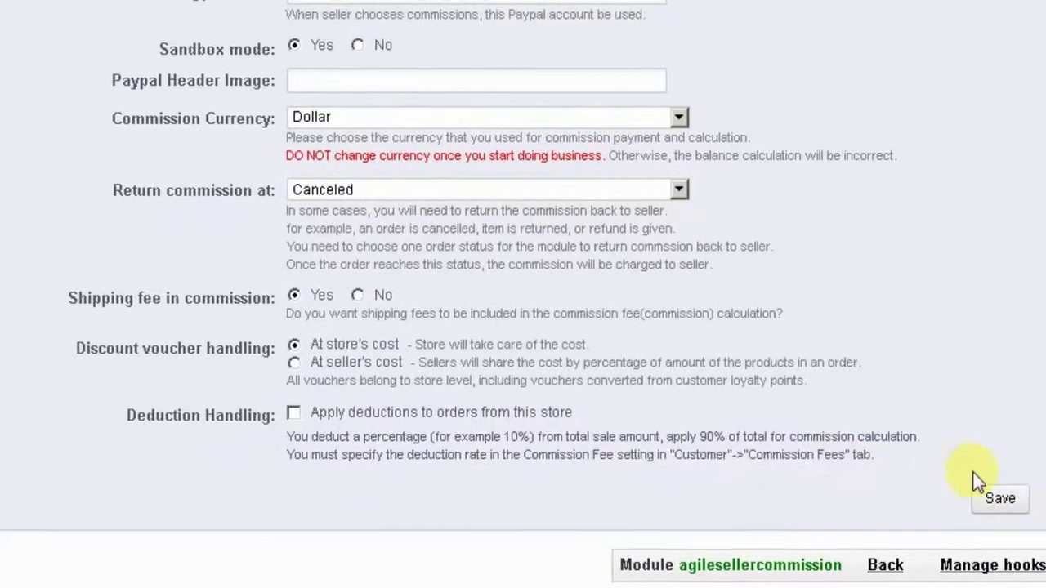
left_click(924, 463)
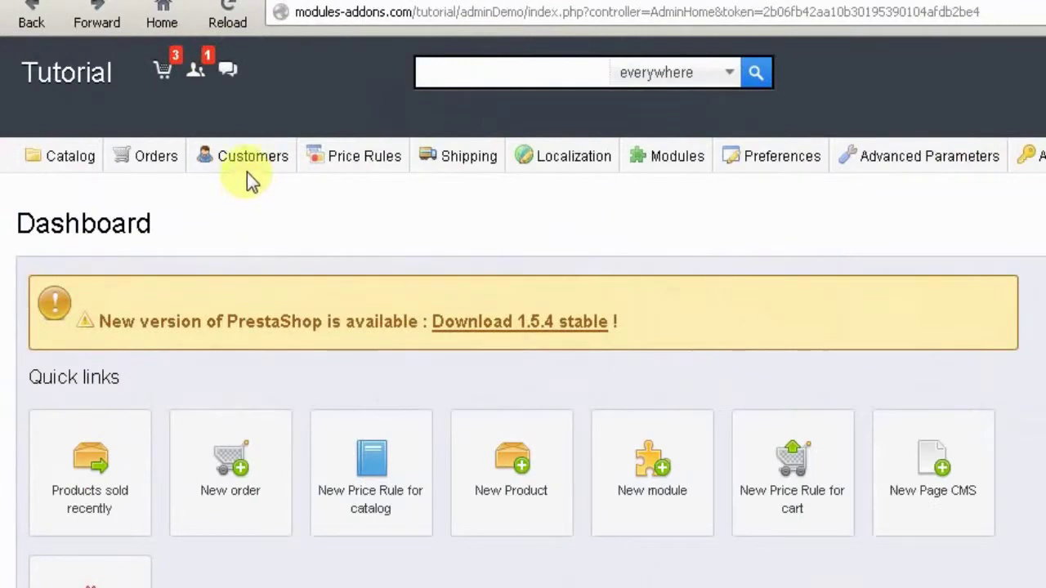
- Open the customers' transaction fees list and open the Default Transaction Fee record for editing
mouse_move(246, 160)
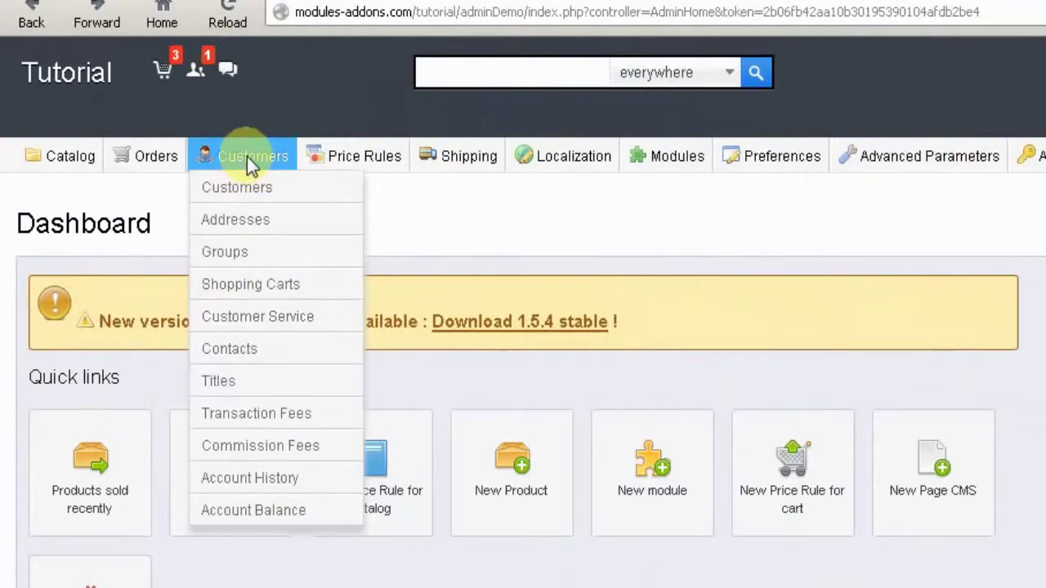
left_click(250, 421)
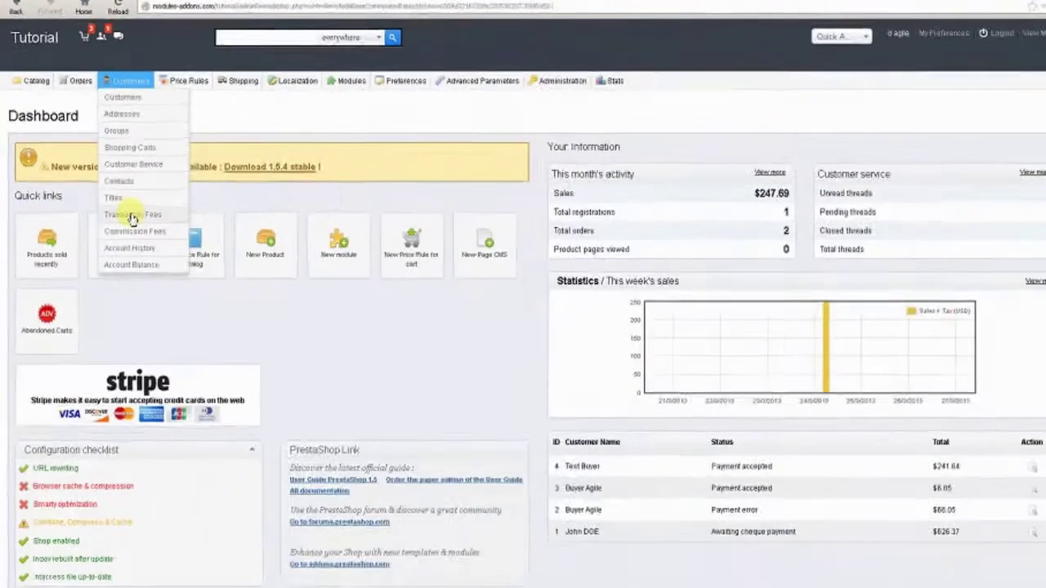
left_click(131, 215)
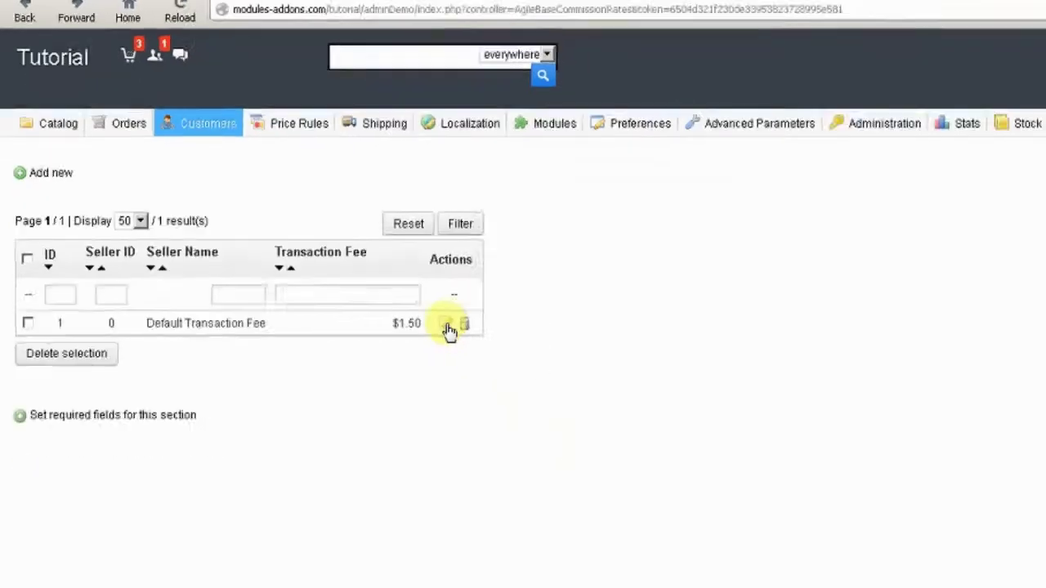
left_click(449, 327)
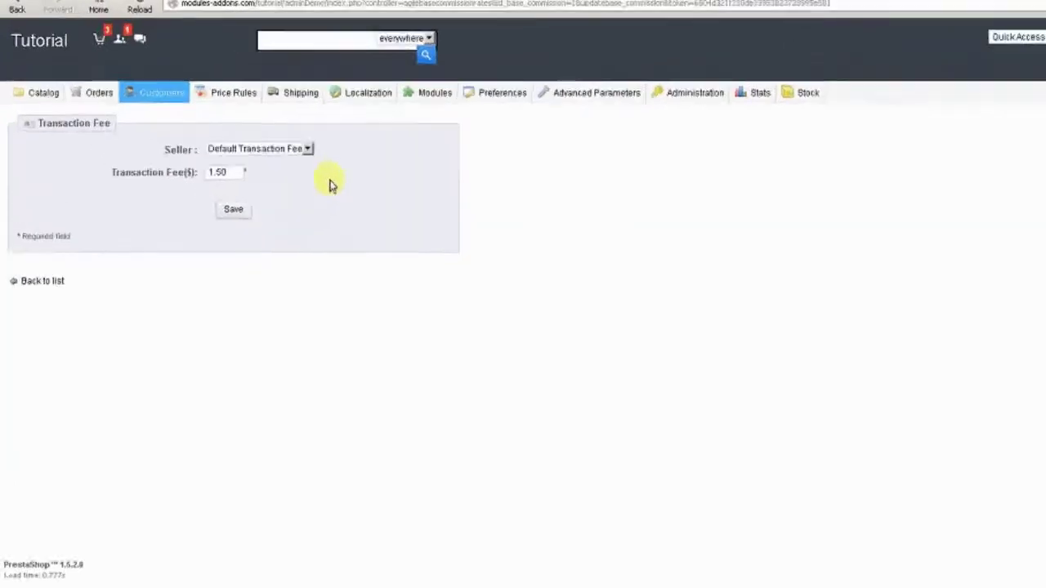
- Choose Default Transaction Fee as the seller and save the record with a fee of 1.50 dollars
left_click(488, 230)
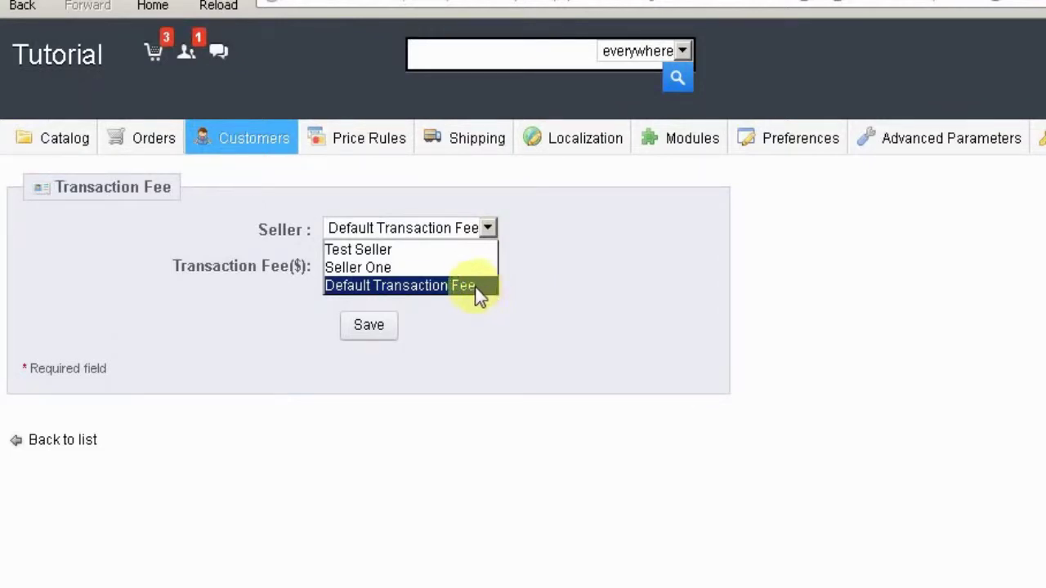
left_click(431, 286)
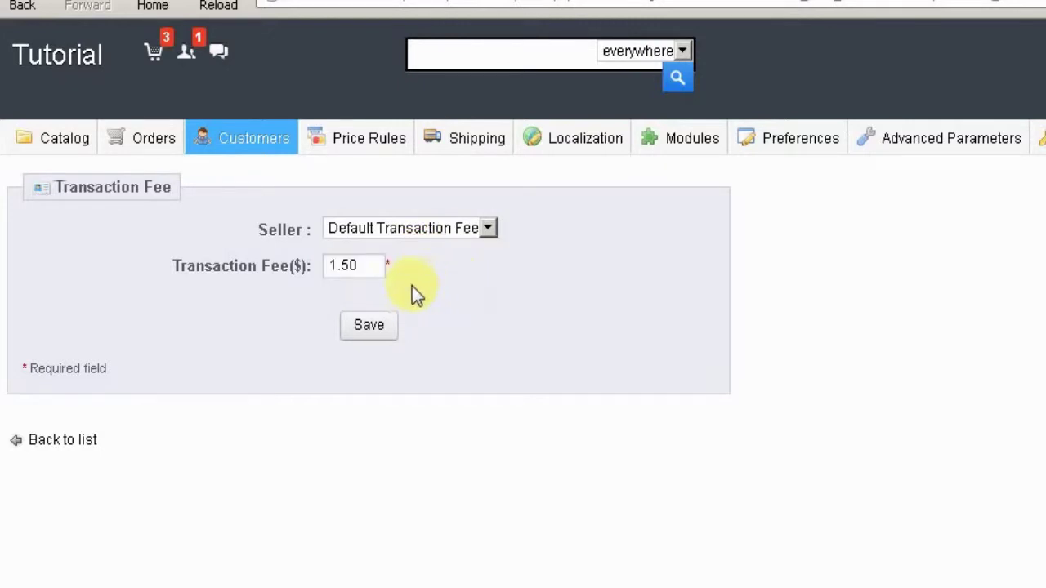
left_click(369, 268)
left_click(369, 325)
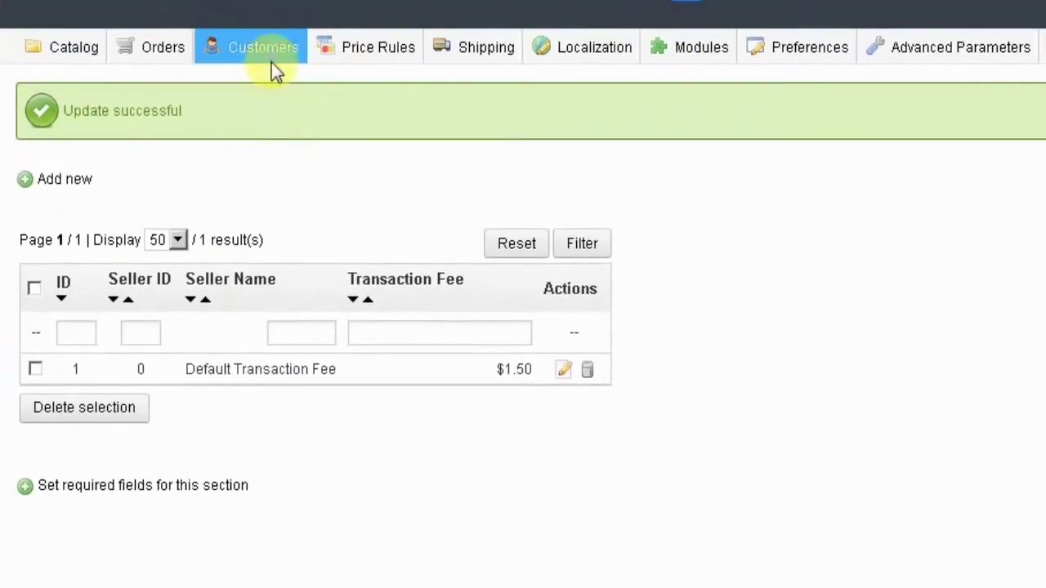
- Open the customers' commission fees list and open the Default Commission Fee record for editing
mouse_move(128, 78)
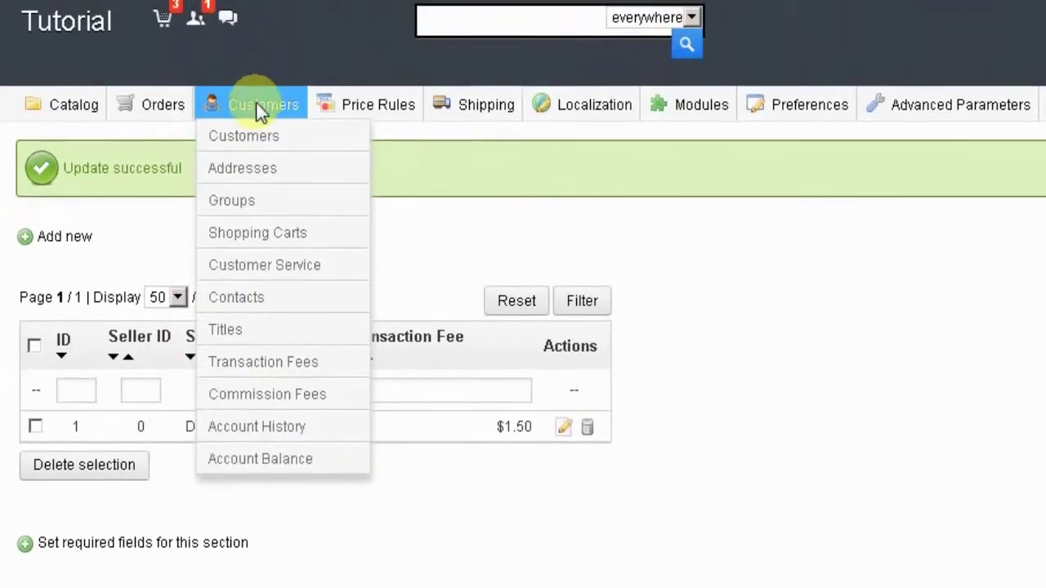
left_click(245, 411)
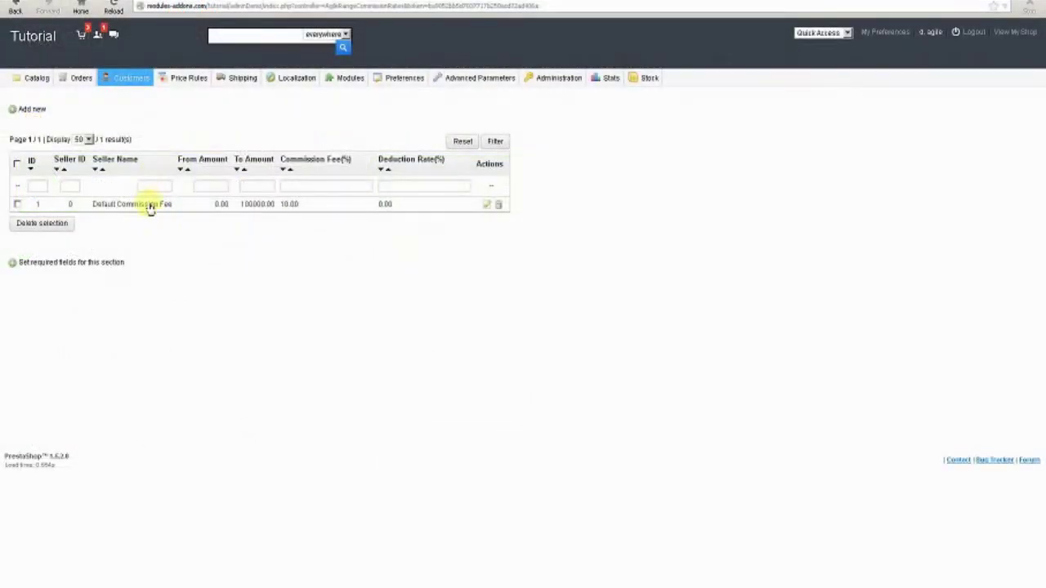
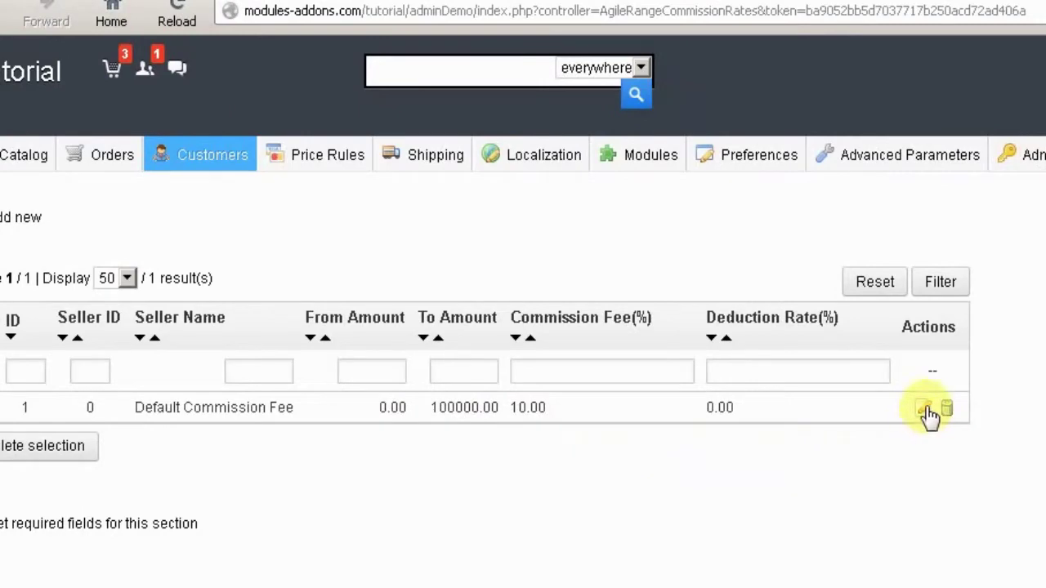
left_click(924, 410)
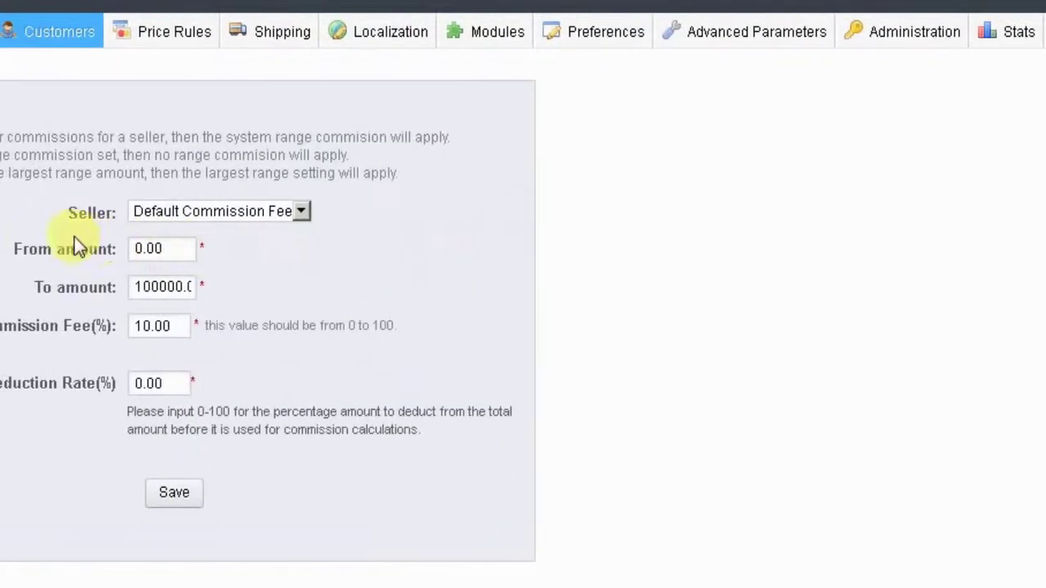
- Choose Default Commission Fee as the seller and save it with range 0.00 to 100000.00, commission fee 10.00% and deduction rate 0.00%
left_click(470, 211)
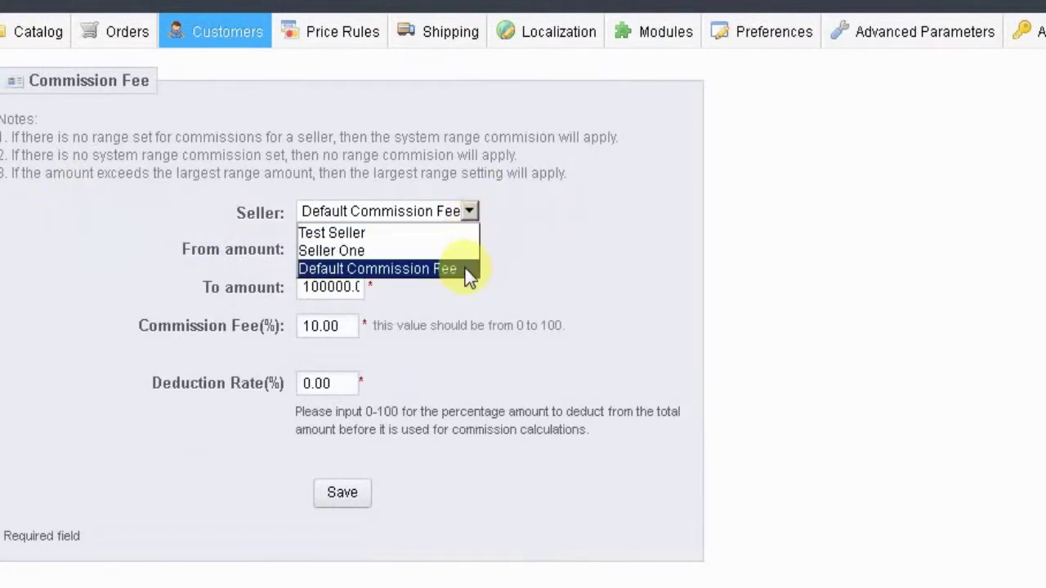
left_click(415, 268)
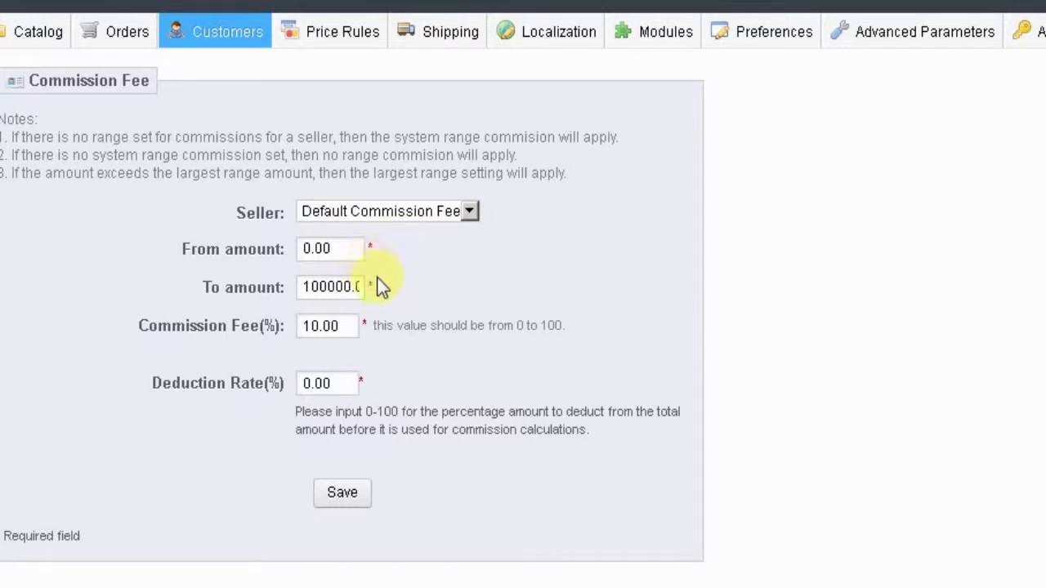
left_click(348, 286)
key("BackSpace")
key("BackSpace")
key("BackSpace")
left_click(351, 326)
left_click(355, 378)
scroll(447, 467, "down", 1)
scroll(413, 478, "down", 1)
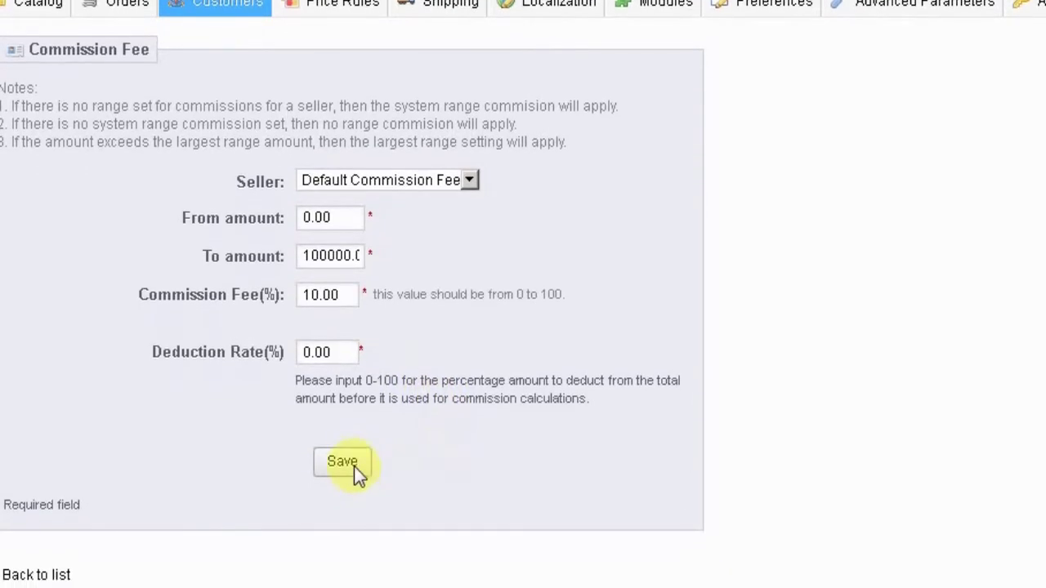
left_click(342, 462)
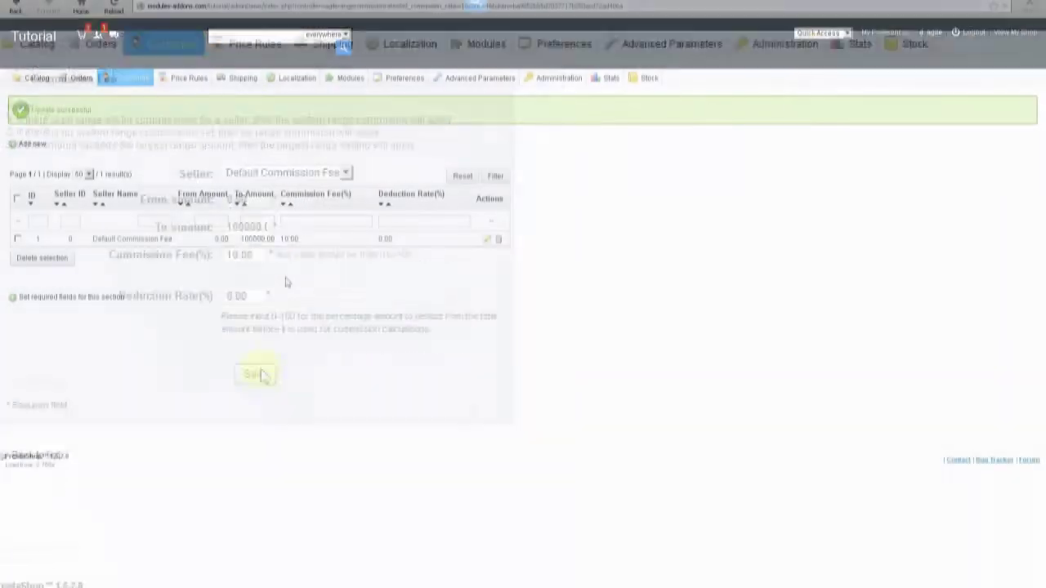